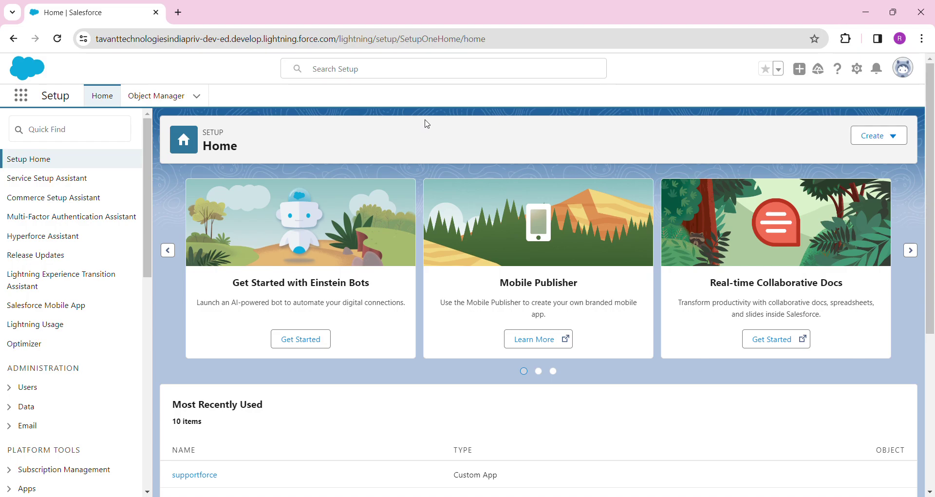
# - Open the Sales app in a new browser tab and show its Opportunities list
pyautogui.click(21, 95)
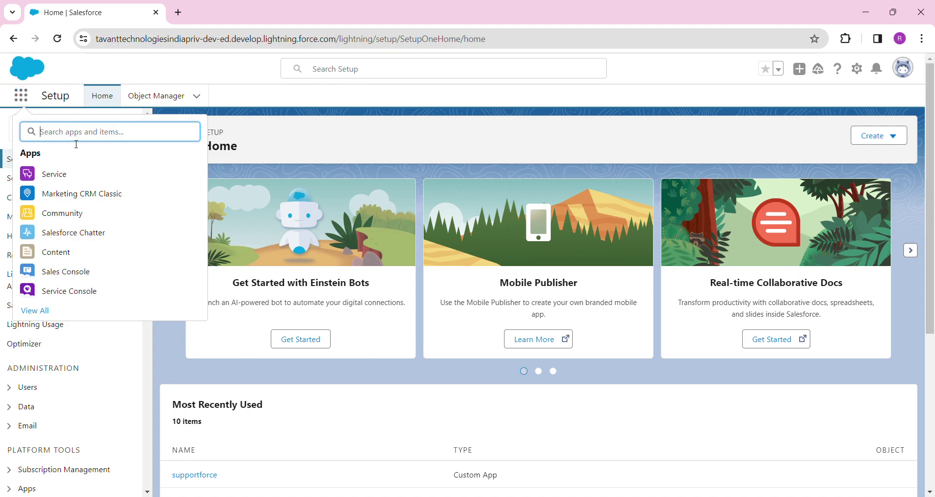
pyautogui.write('sal')
pyautogui.click(55, 215)
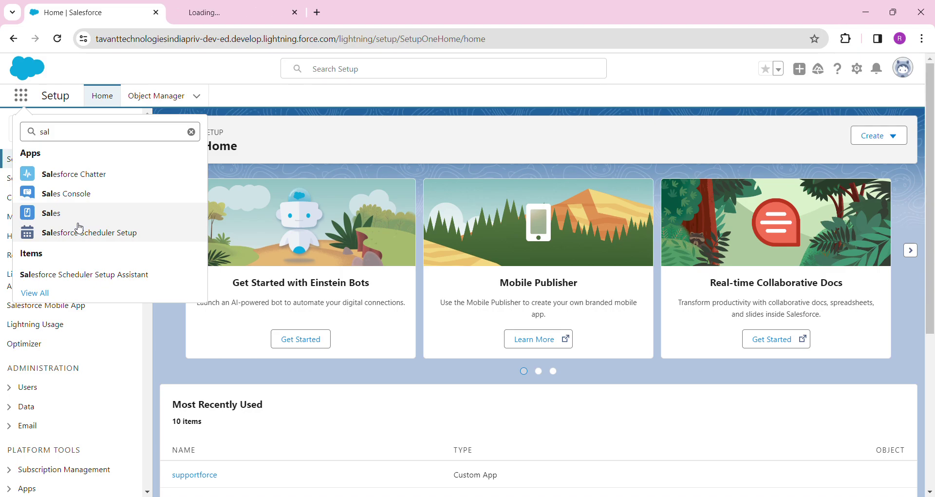
pyautogui.click(192, 6)
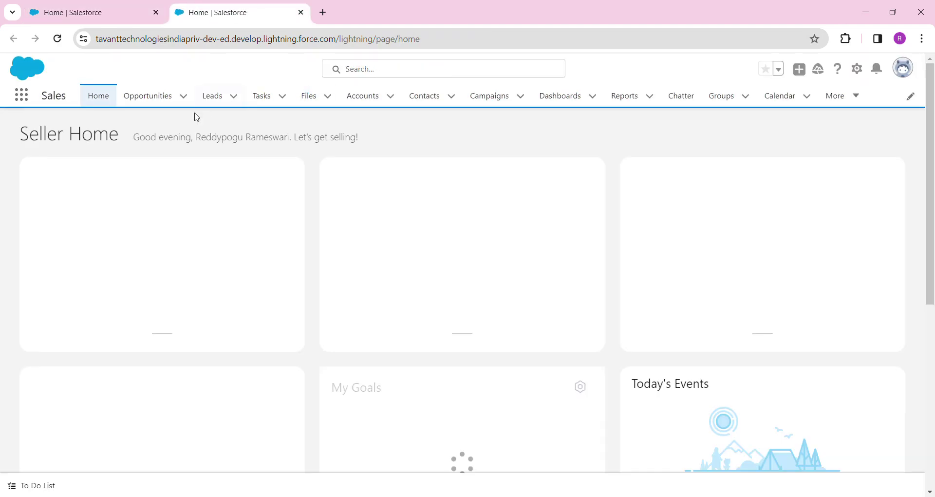
pyautogui.click(163, 97)
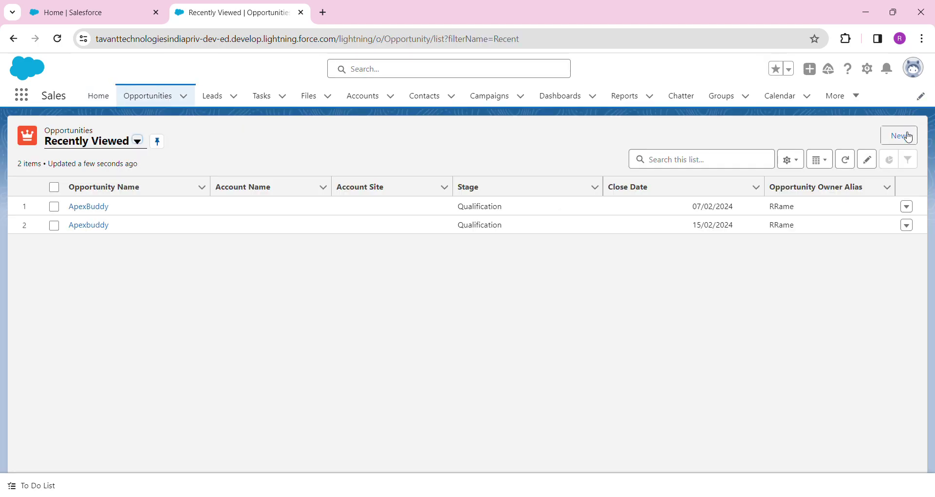
# - Try to save a new opportunity named ApexBuddy with close date 18/02/2024 and stage Prospecting, leaving Amount blank
pyautogui.click(909, 137)
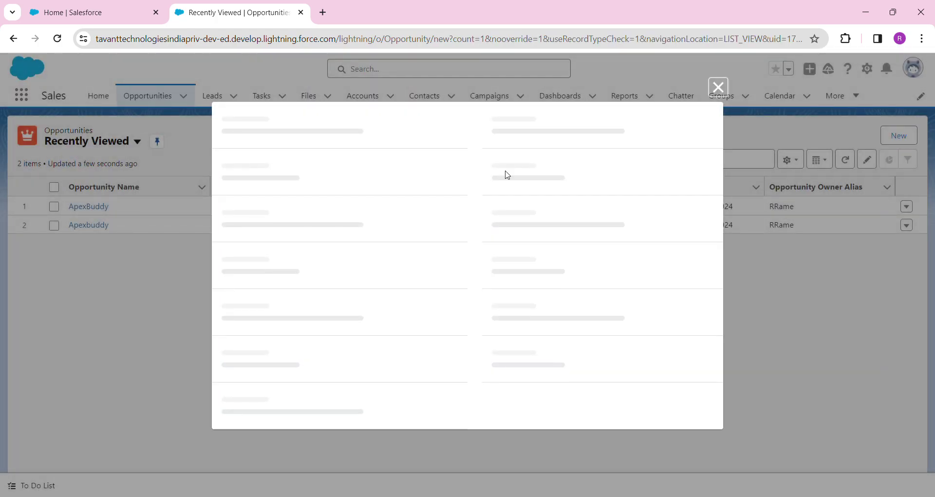
pyautogui.click(346, 277)
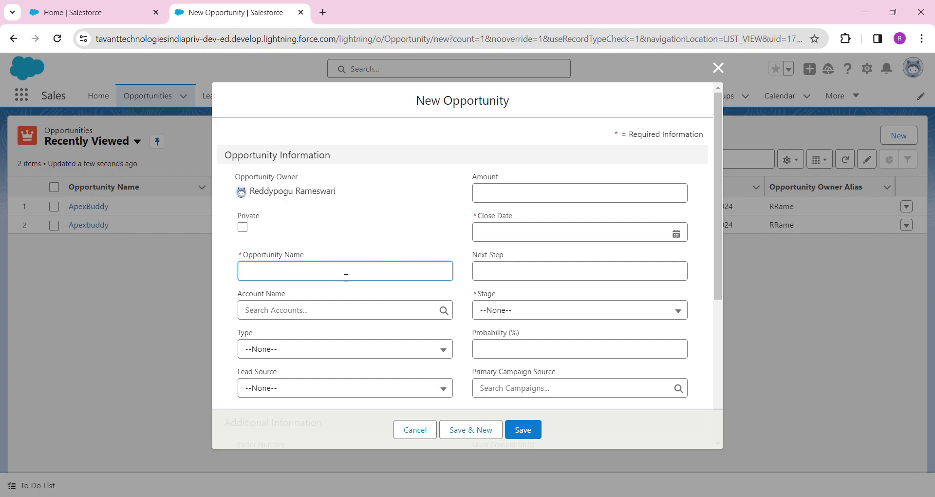
pyautogui.write('ApexBuddy')
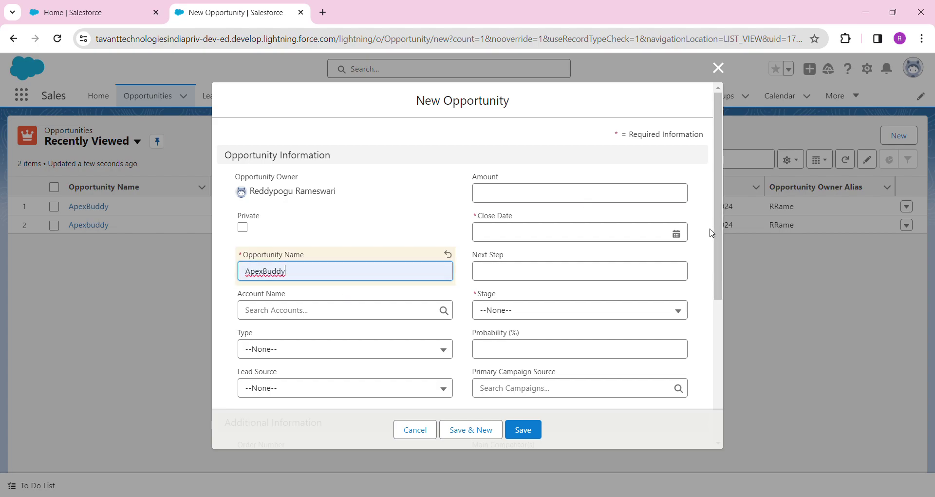
pyautogui.click(684, 235)
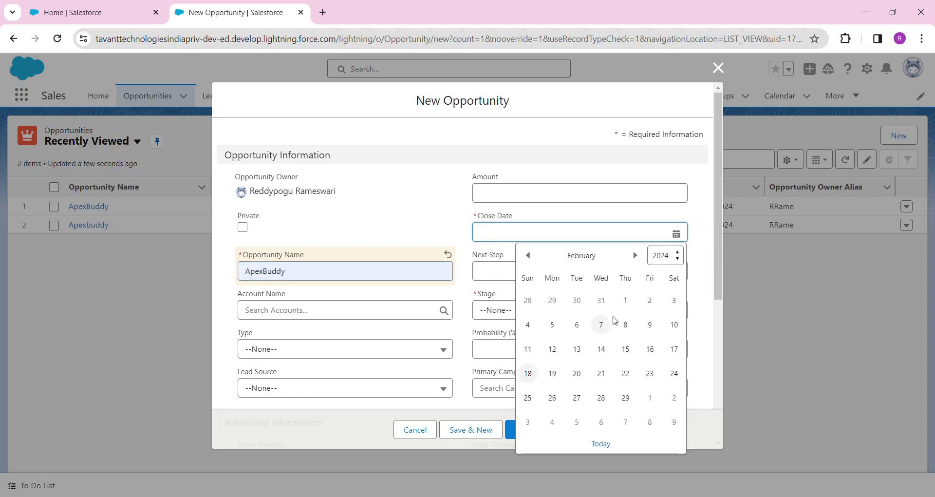
pyautogui.click(528, 374)
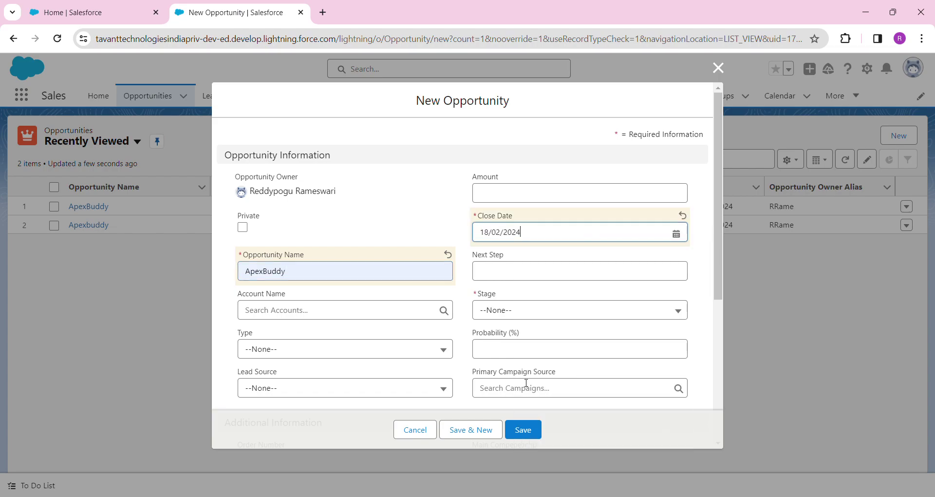
pyautogui.click(560, 309)
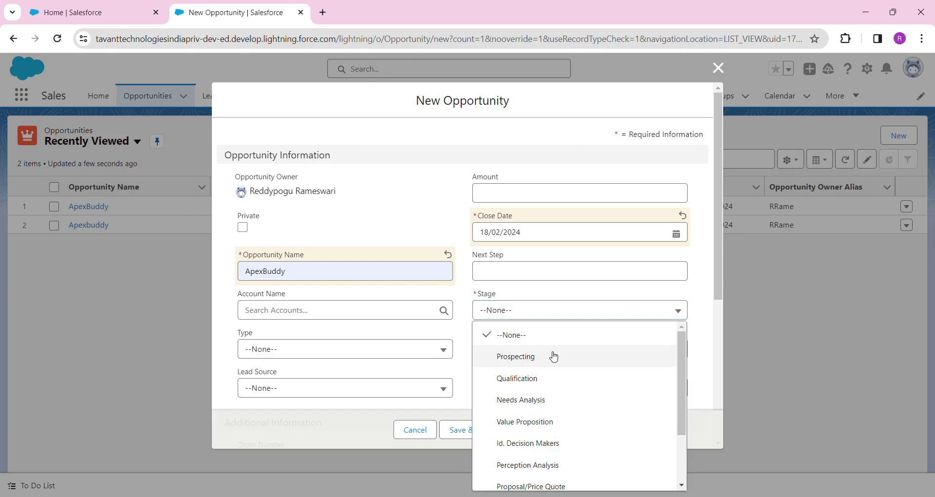
pyautogui.click(497, 356)
pyautogui.click(523, 429)
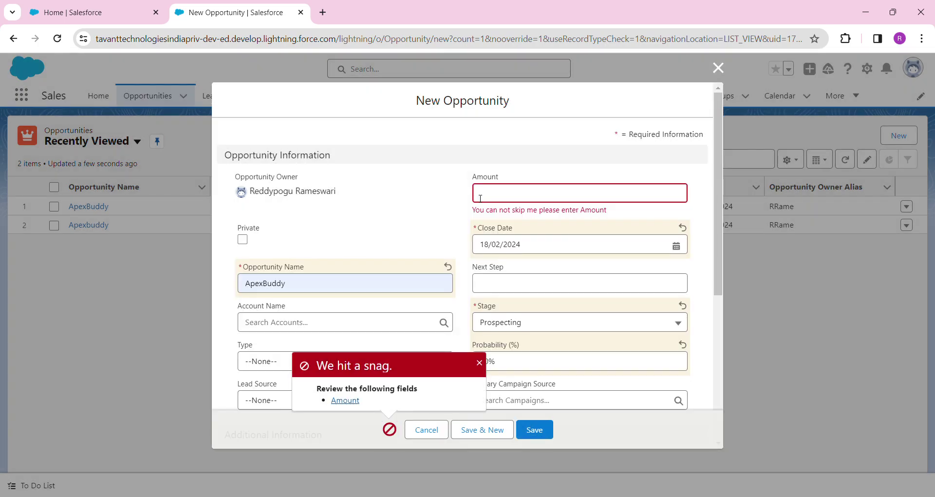
# - Review the Amount field's error text, discard the new opportunity, and open the existing ApexBuddy record closing 07/02/2024
pyautogui.moveTo(481, 214); pyautogui.dragTo(625, 212)
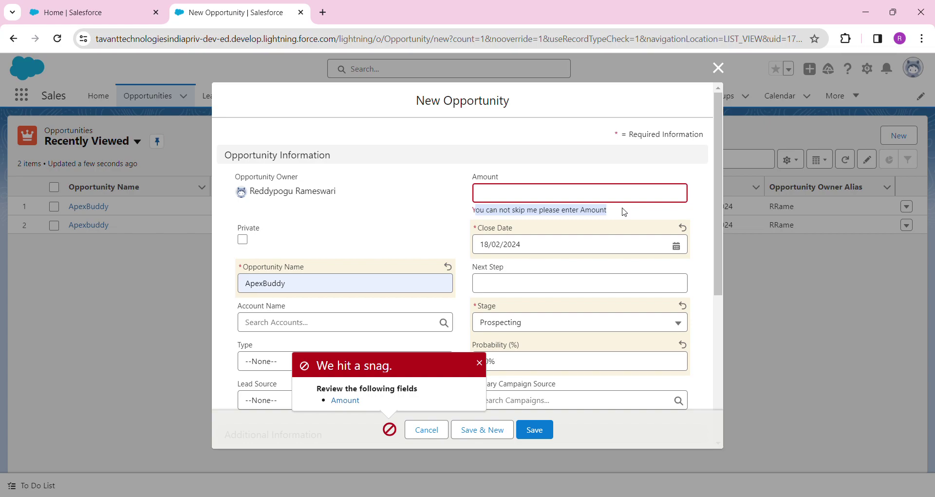
pyautogui.click(588, 198)
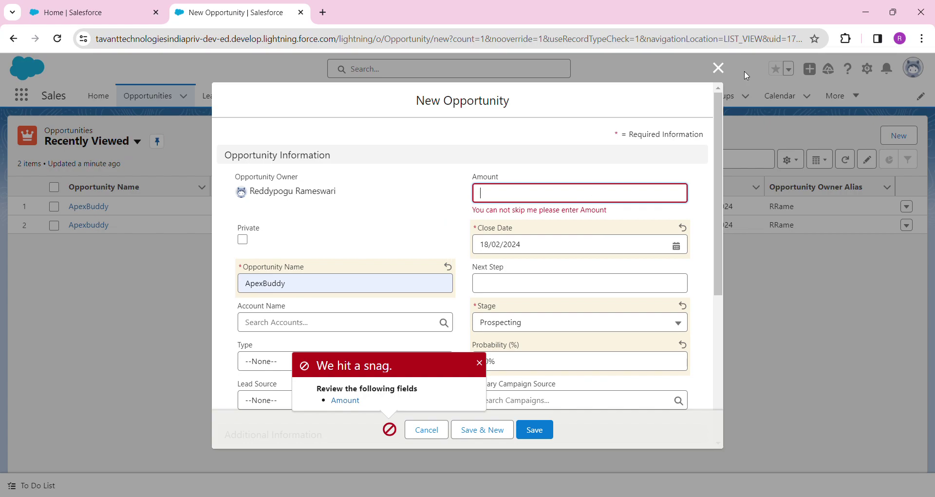
pyautogui.click(718, 68)
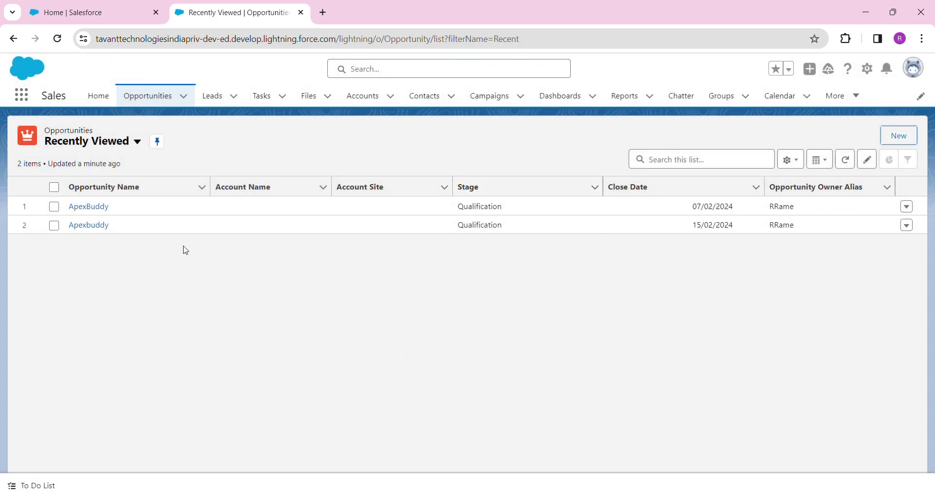
pyautogui.click(89, 206)
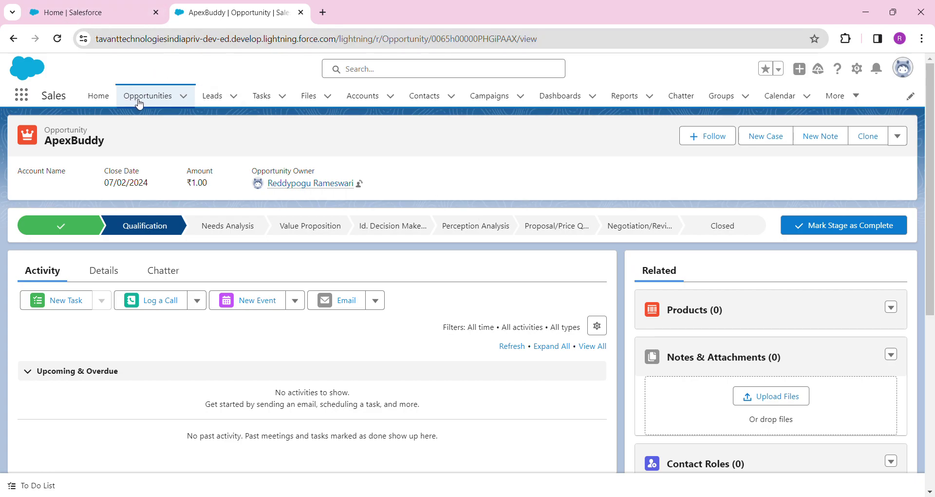
# - Return to Setup and find the Opportunity object in Object Manager by searching for "opp", opening its details
pyautogui.click(96, 8)
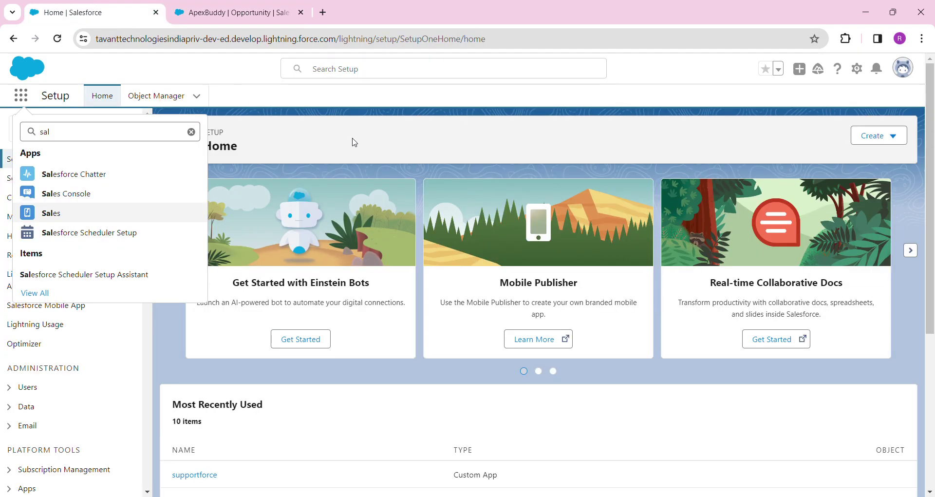
pyautogui.press('Escape')
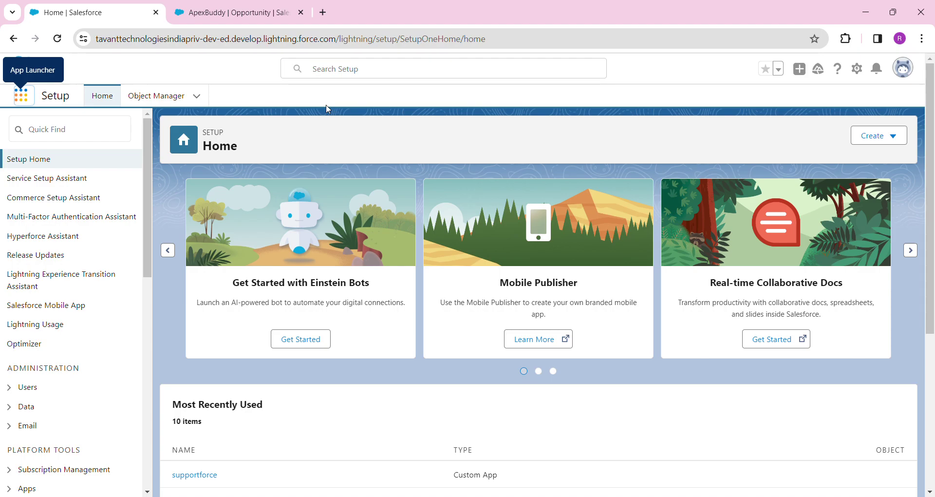
pyautogui.click(164, 95)
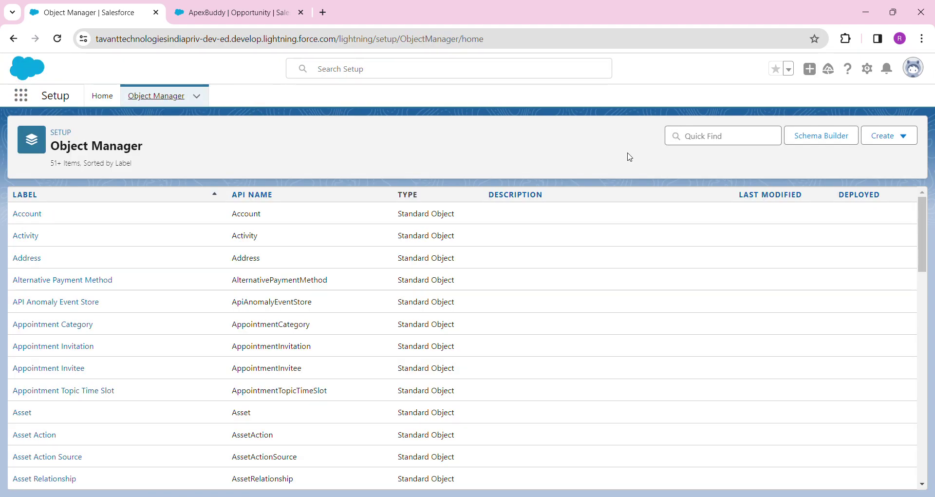
pyautogui.click(709, 139)
pyautogui.write('opp')
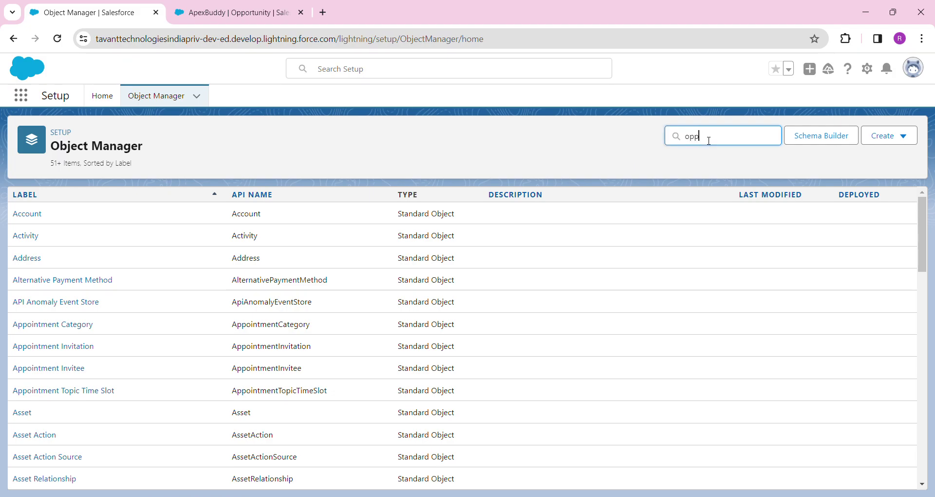
pyautogui.click(40, 213)
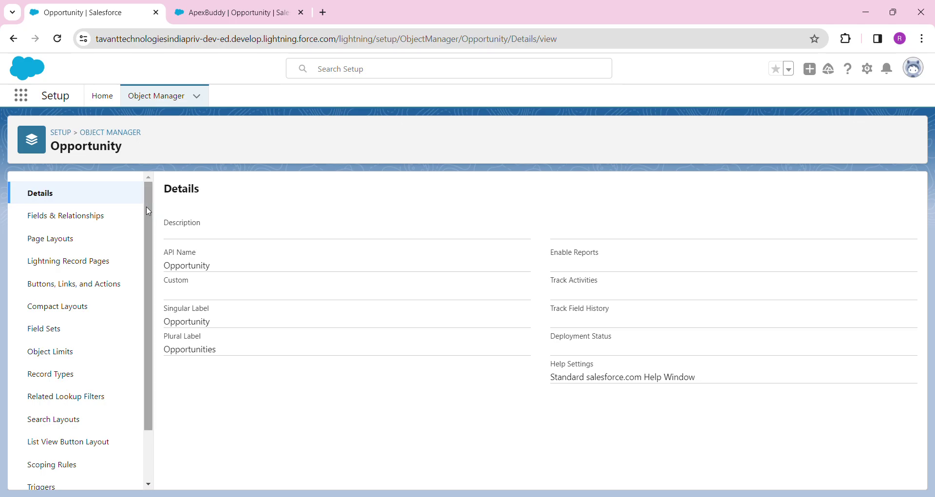
# - Open the Opportunity object's RequireFiled validation rule for editing
pyautogui.scroll(-2, 151, 272)
pyautogui.click(90, 470)
pyautogui.click(68, 472)
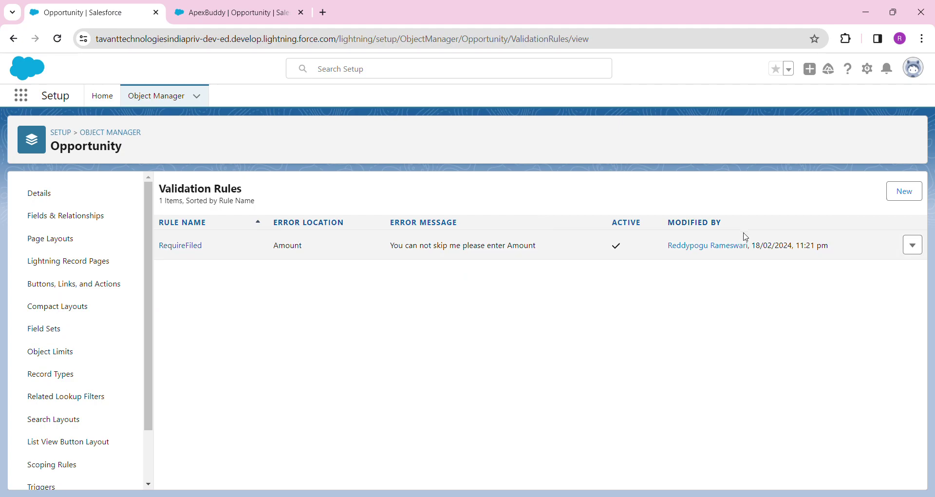
pyautogui.click(193, 246)
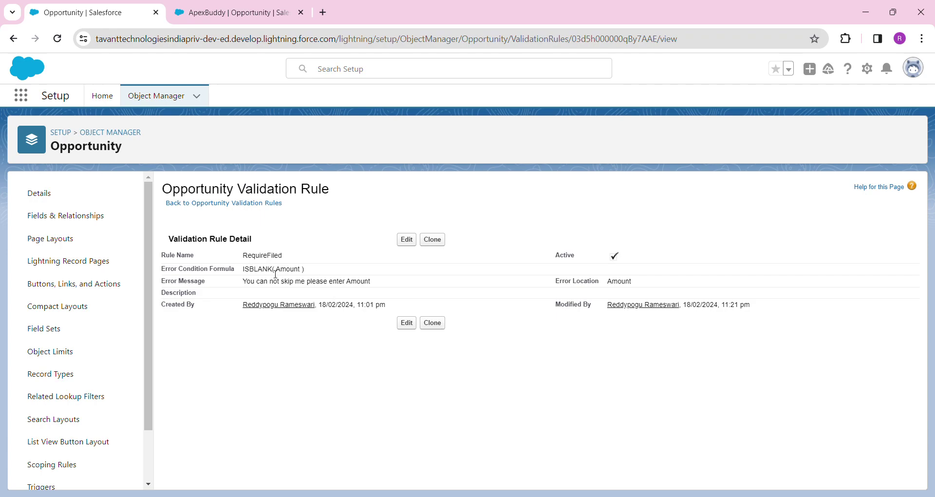
pyautogui.doubleClick(252, 270)
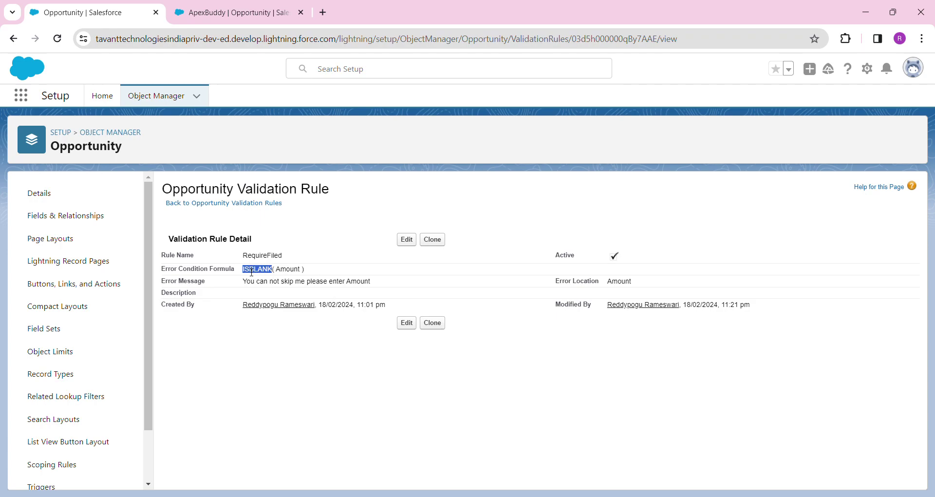
pyautogui.click(408, 240)
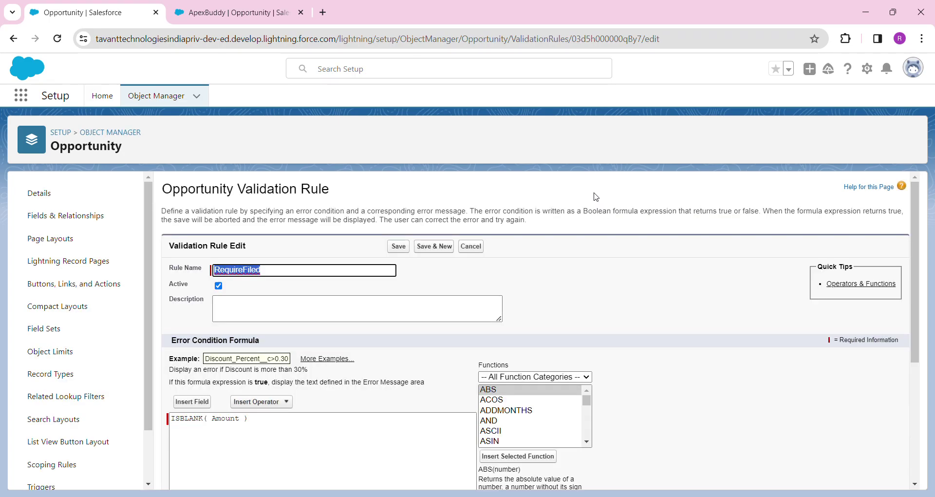
# - Insert the AND function before ISBLANK( Amount ) in the rule's error condition formula
pyautogui.click(411, 442)
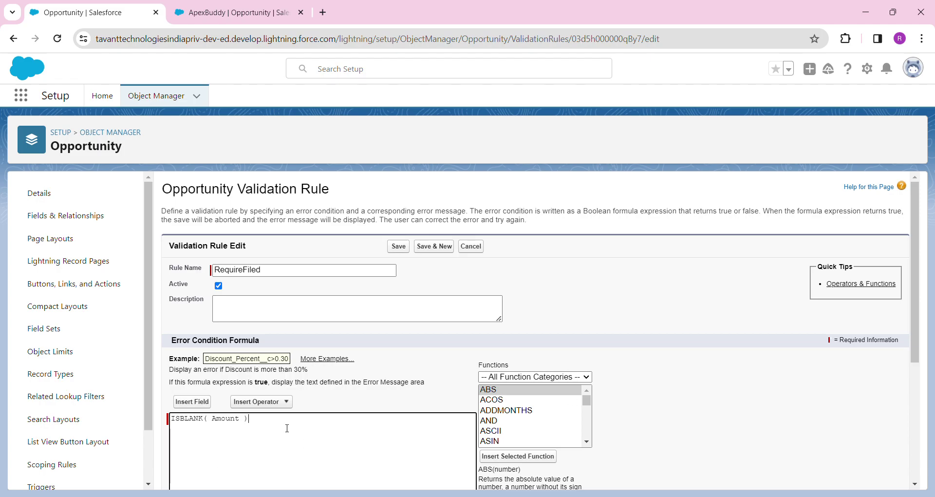
pyautogui.moveTo(250, 419); pyautogui.dragTo(167, 422)
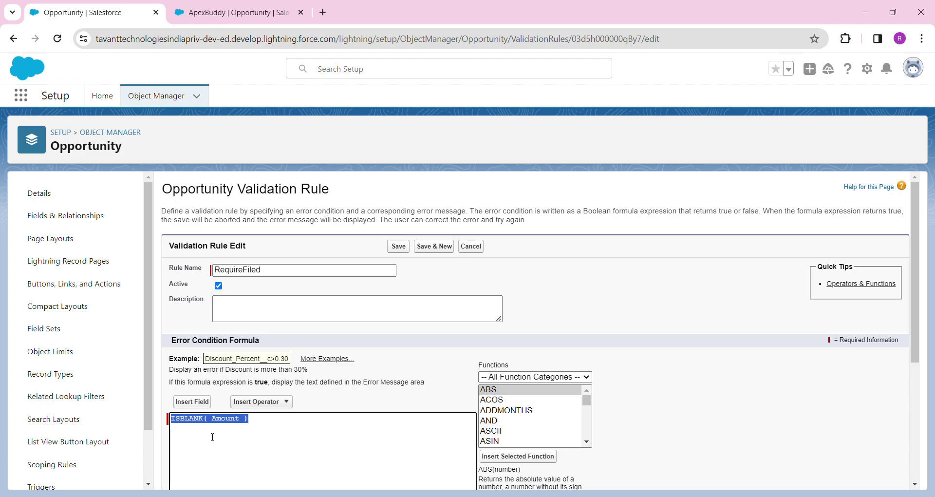
pyautogui.click(175, 426)
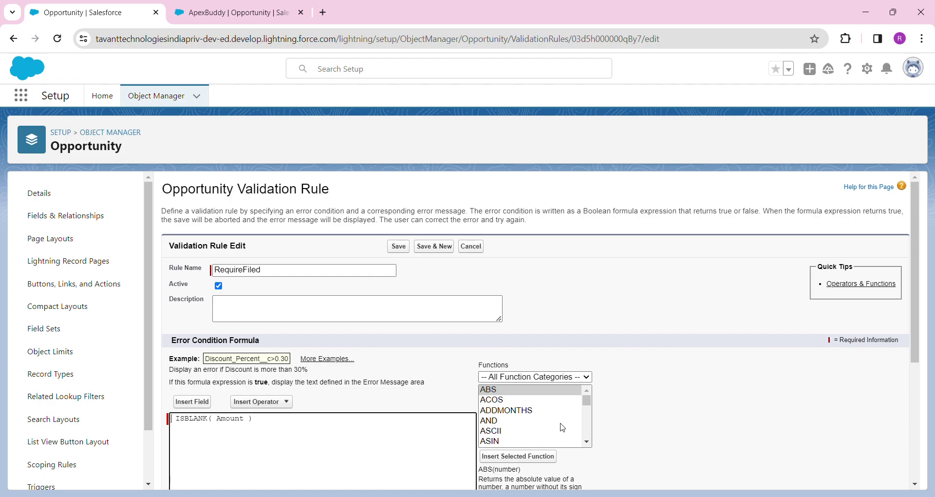
pyautogui.click(489, 421)
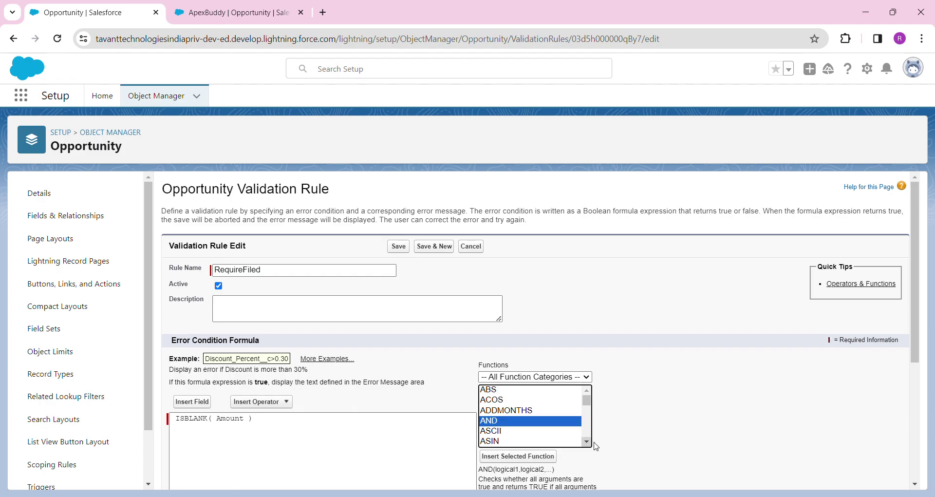
pyautogui.moveTo(918, 305); pyautogui.dragTo(919, 360)
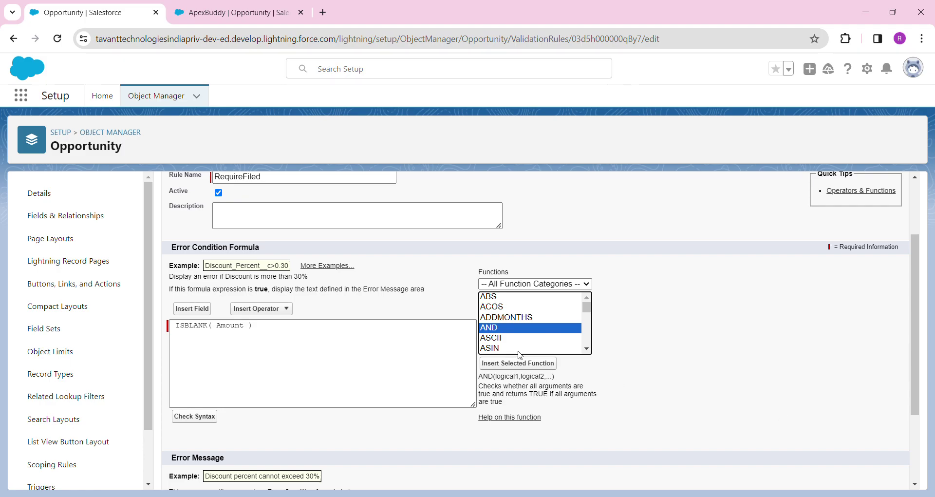
pyautogui.doubleClick(512, 376)
pyautogui.doubleClick(544, 377)
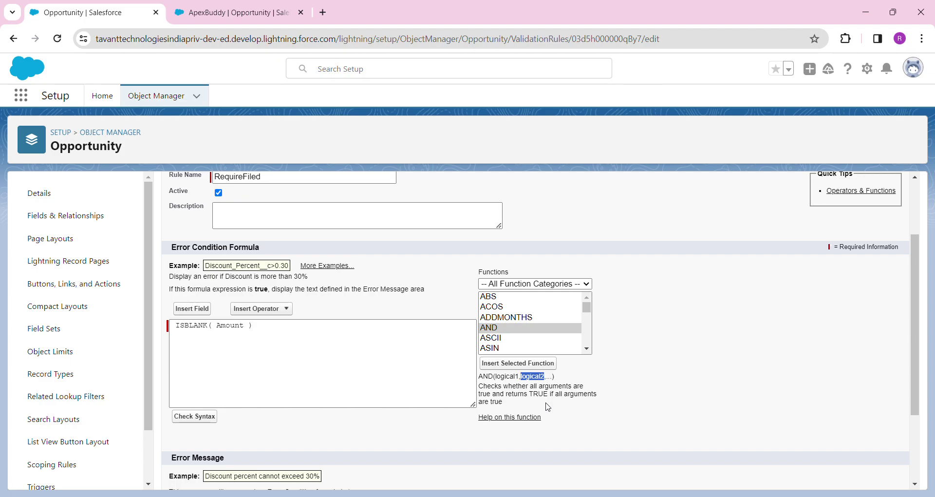
pyautogui.click(516, 365)
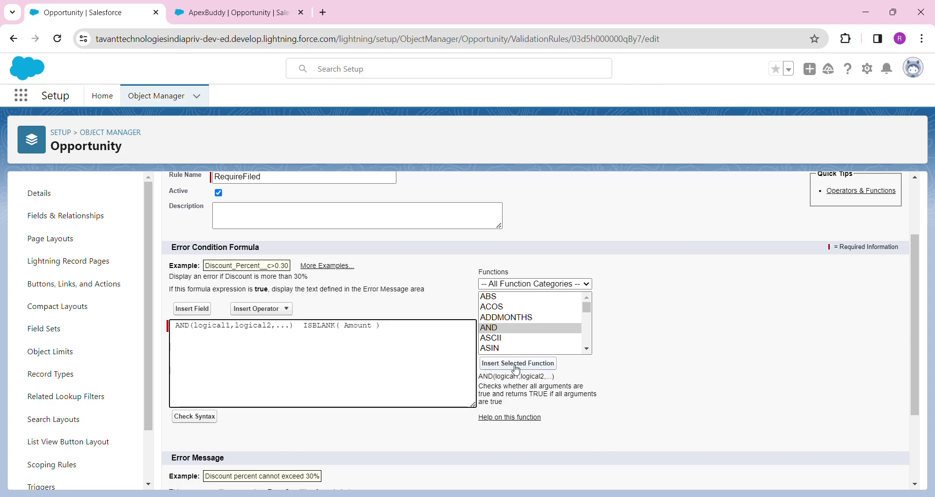
# - Check the ISNEW function's description, and replace the logical1 placeholder inside AND with the NOT function
pyautogui.doubleClick(213, 325)
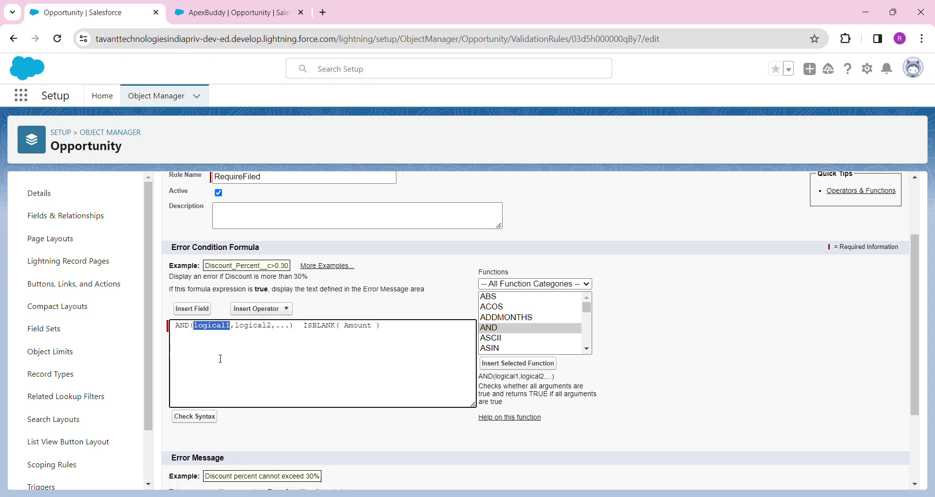
pyautogui.click(588, 349)
pyautogui.scroll(-7, 590, 351)
pyautogui.scroll(-5, 590, 352)
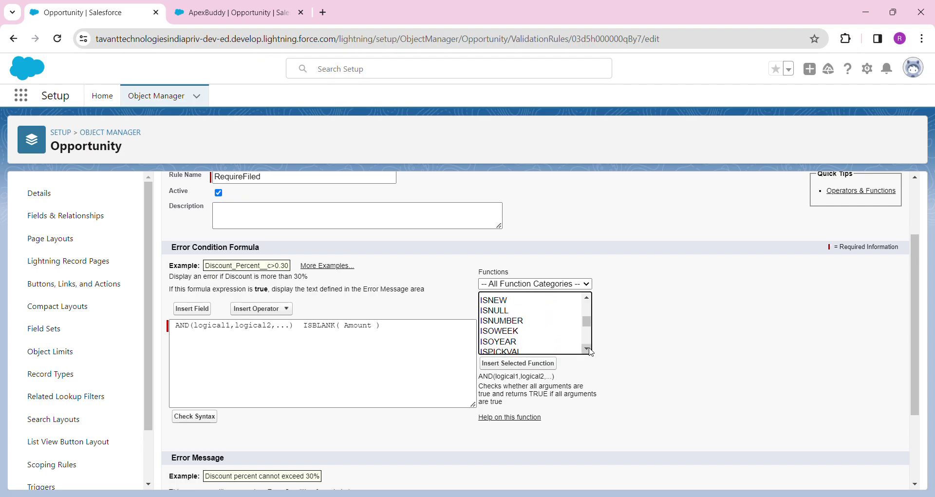
pyautogui.click(494, 302)
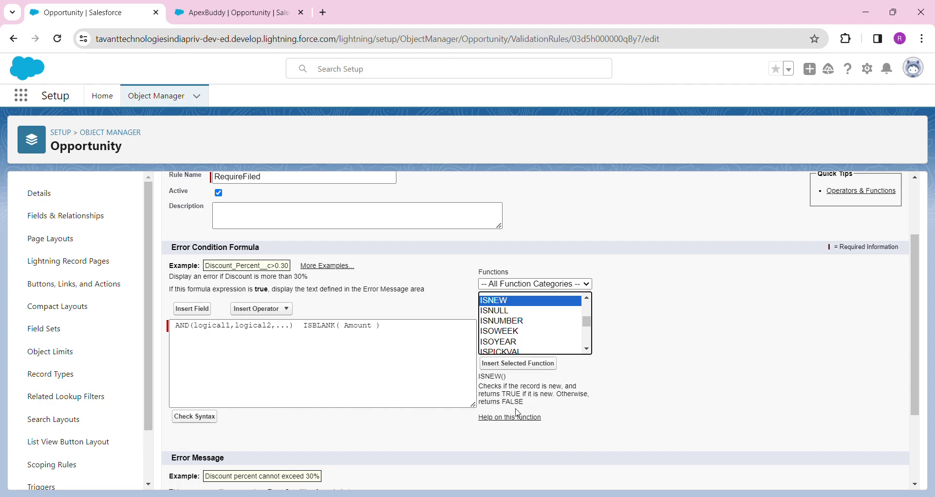
pyautogui.doubleClick(502, 390)
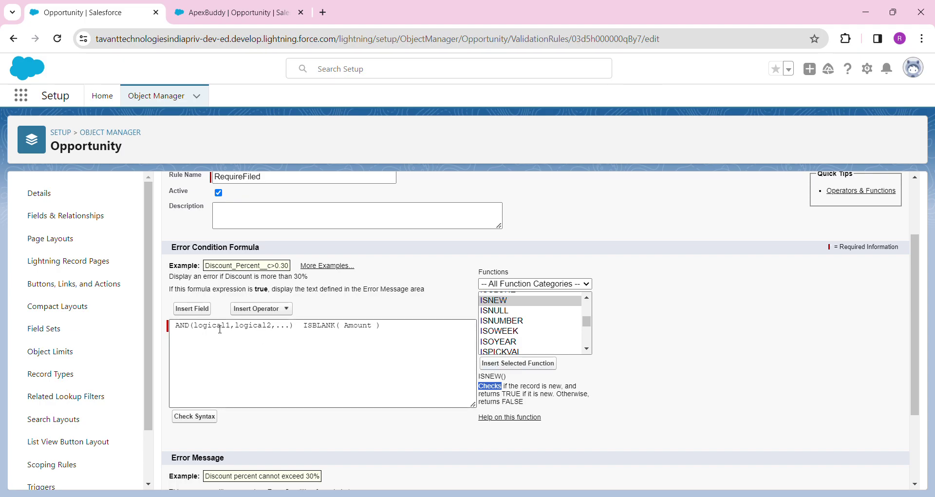
pyautogui.click(587, 349)
pyautogui.moveTo(590, 351); pyautogui.dragTo(591, 350)
pyautogui.moveTo(589, 305); pyautogui.dragTo(590, 304)
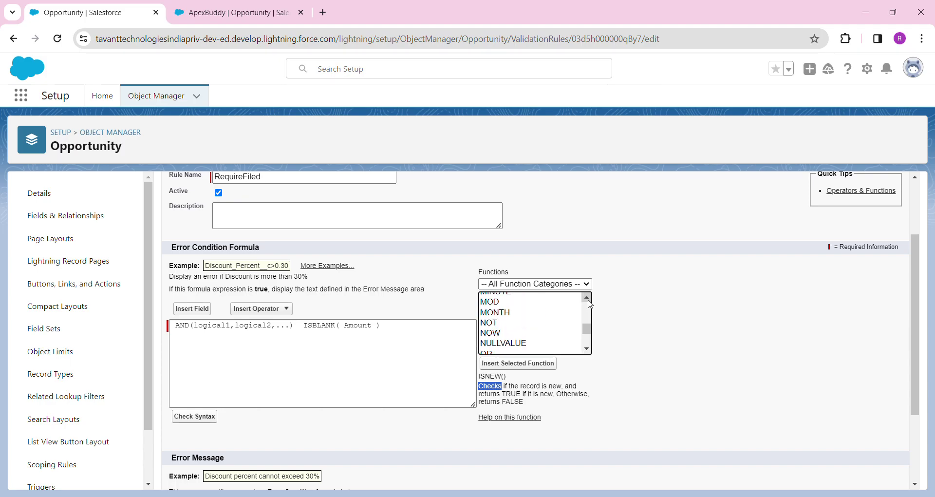
pyautogui.click(494, 324)
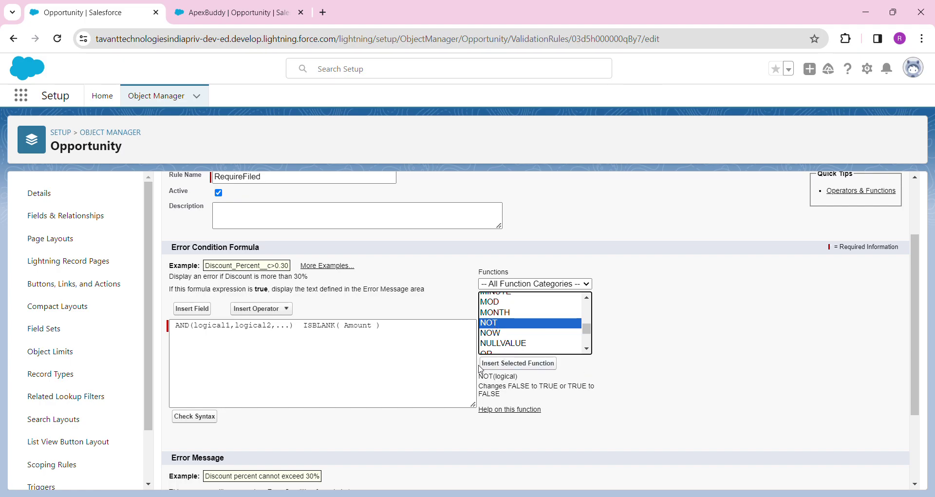
pyautogui.click(503, 365)
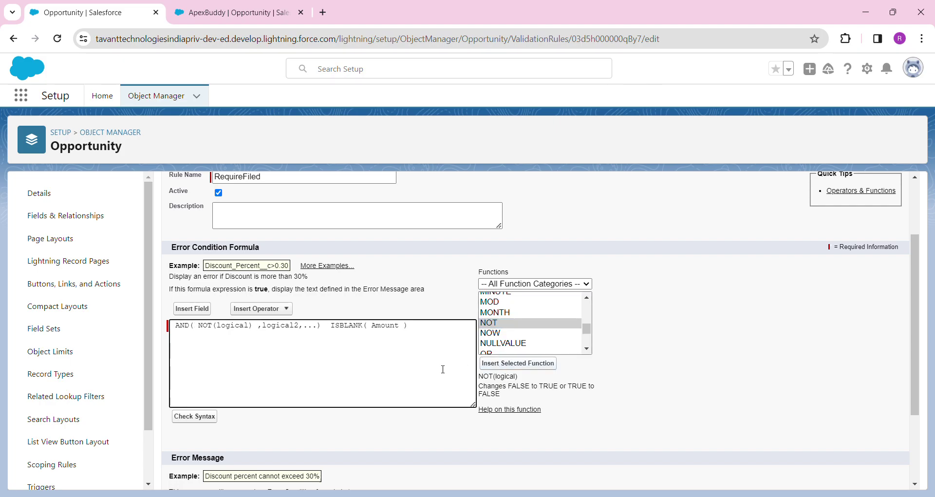
# - Replace the logical placeholder inside NOT with the ISNEW() function
pyautogui.doubleClick(241, 330)
pyautogui.moveTo(586, 300); pyautogui.dragTo(587, 300)
pyautogui.click(496, 325)
pyautogui.click(507, 364)
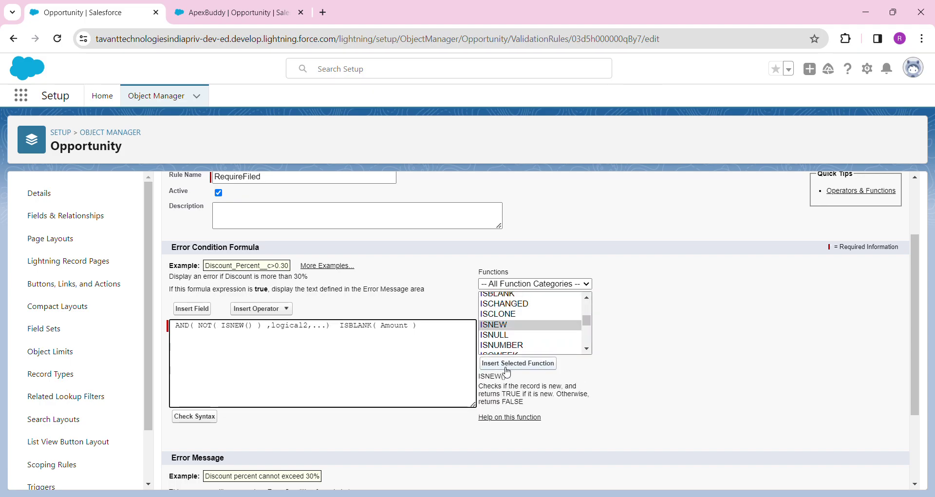
# - Remove the logical2 placeholder and the trailing ",..." from AND, keeping one comma after NOT( ISNEW() )
pyautogui.doubleClick(290, 326)
pyautogui.press('BackSpace')
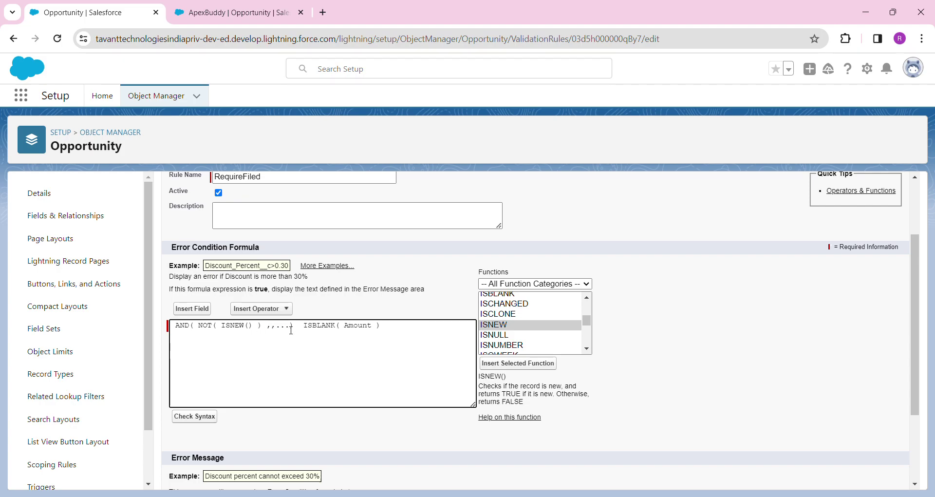
pyautogui.press('Delete')
pyautogui.press('Delete')
pyautogui.press('Delete')
pyautogui.press('Delete')
# - Move ISBLANK( Amount ) inside the AND parentheses as its second argument, after the comma
pyautogui.moveTo(286, 329); pyautogui.dragTo(369, 328)
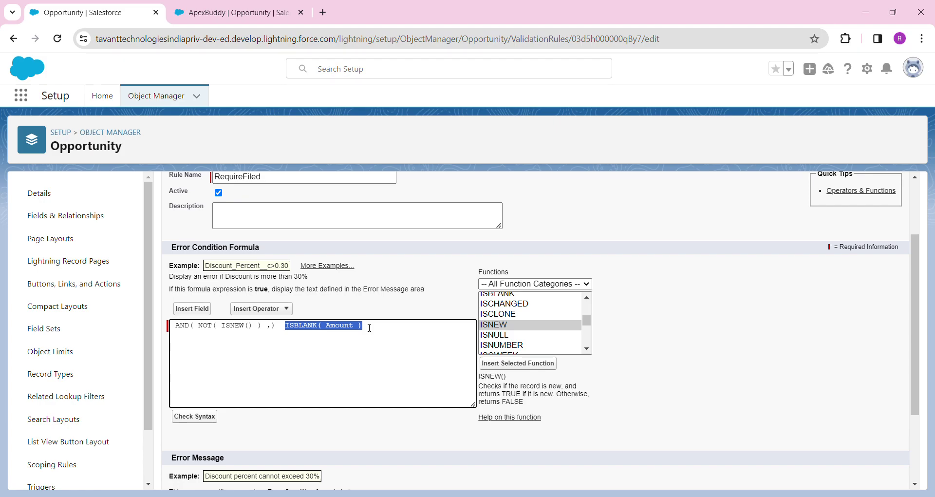
pyautogui.hotkey('ctrl', 'x')
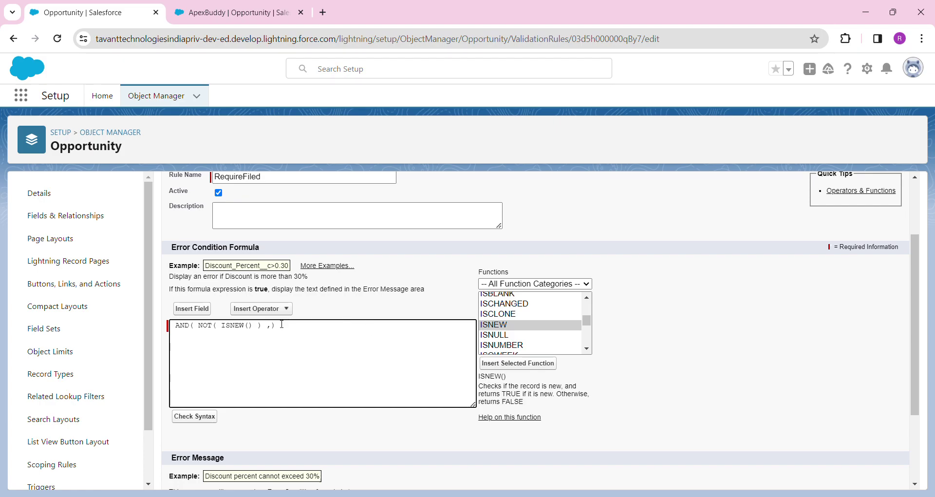
pyautogui.hotkey('ctrl', 'v')
pyautogui.doubleClick(330, 326)
pyautogui.click(372, 349)
# - Check the syntax of the error condition formula and save the RequireFiled validation rule
pyautogui.click(199, 417)
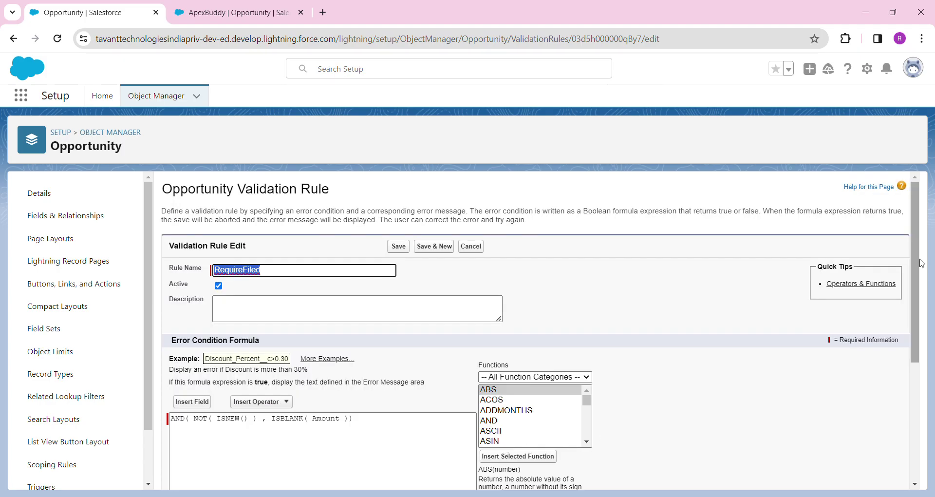
pyautogui.moveTo(915, 250); pyautogui.dragTo(920, 401)
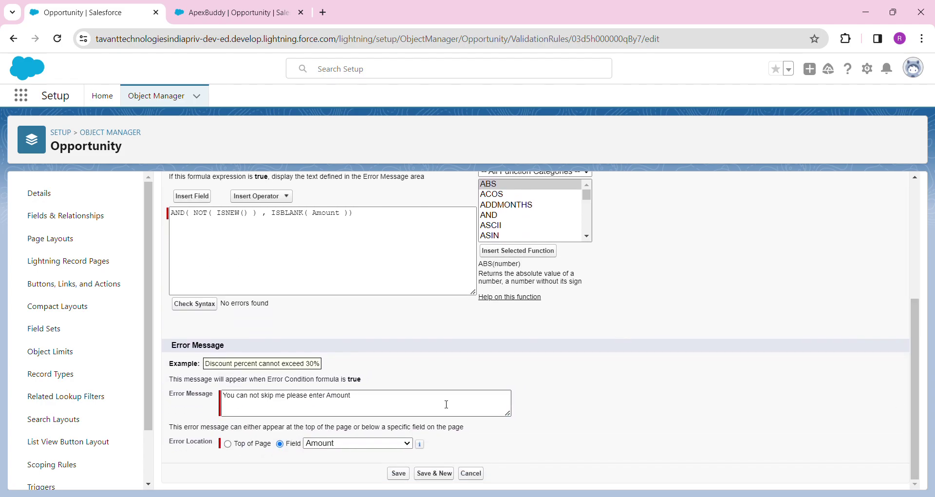
pyautogui.click(399, 473)
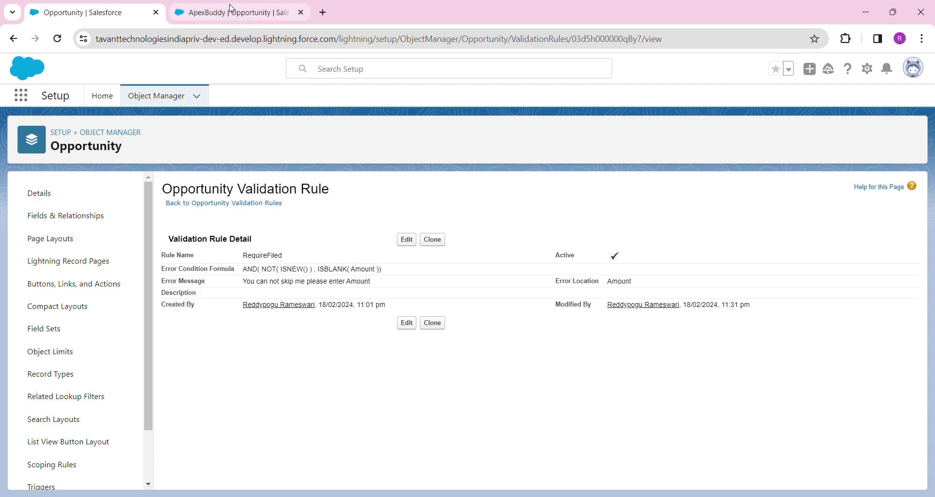
# - Reload the ApexBuddy opportunity's page and start a new opportunity from the Opportunities list
pyautogui.click(132, 104)
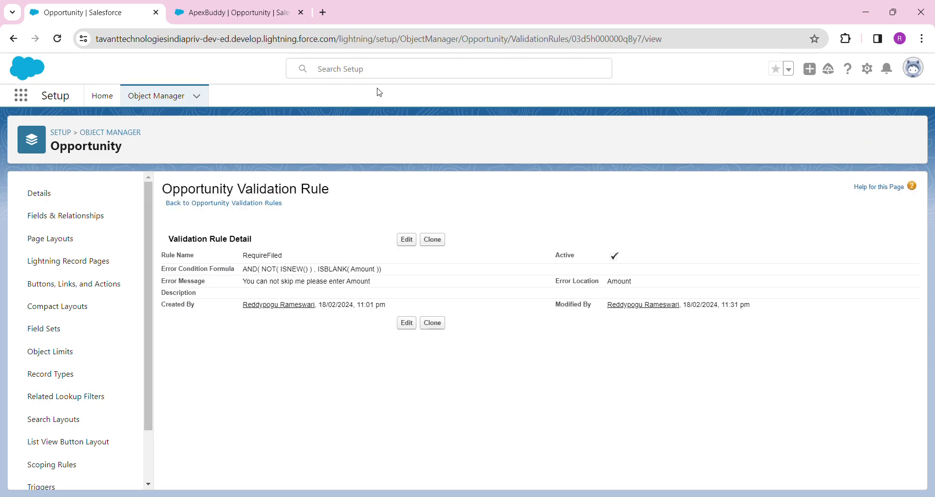
pyautogui.click(229, 12)
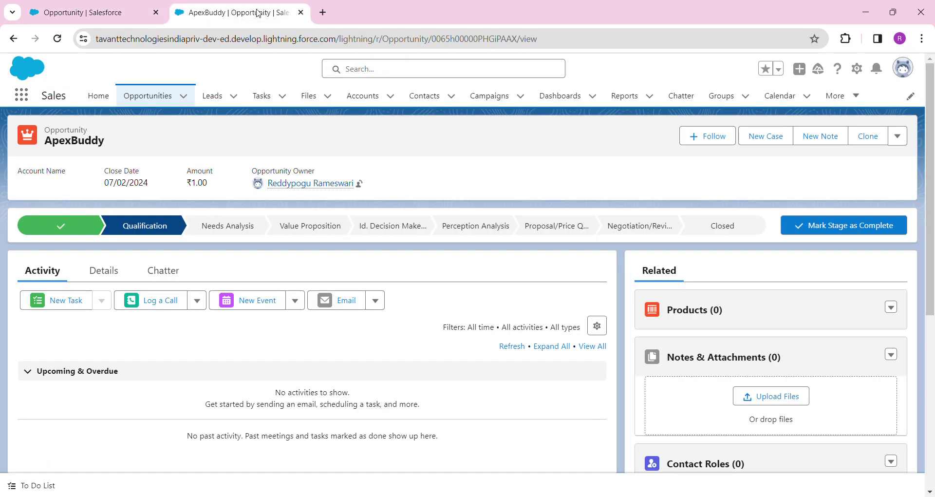
pyautogui.click(57, 38)
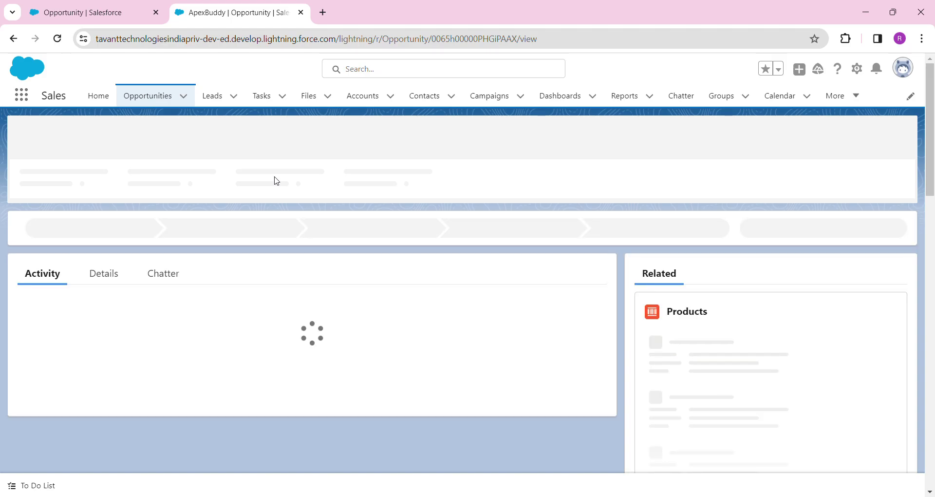
pyautogui.click(160, 99)
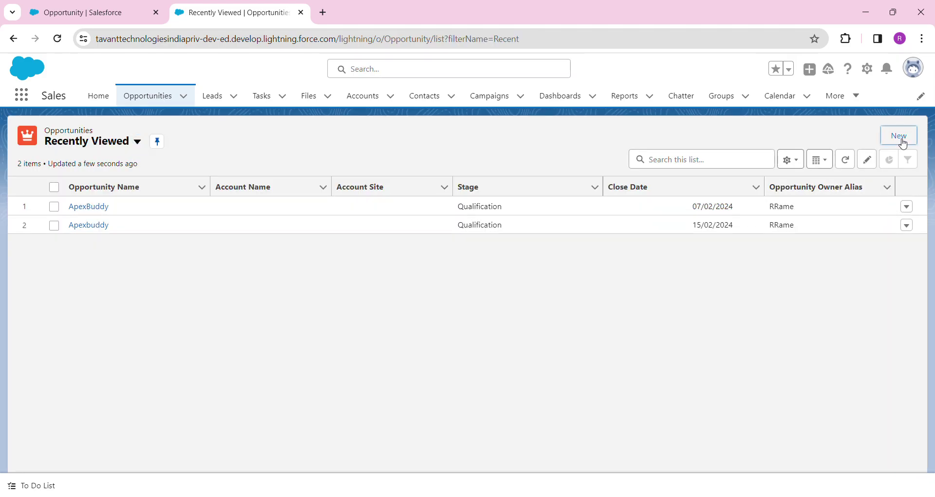
pyautogui.click(900, 138)
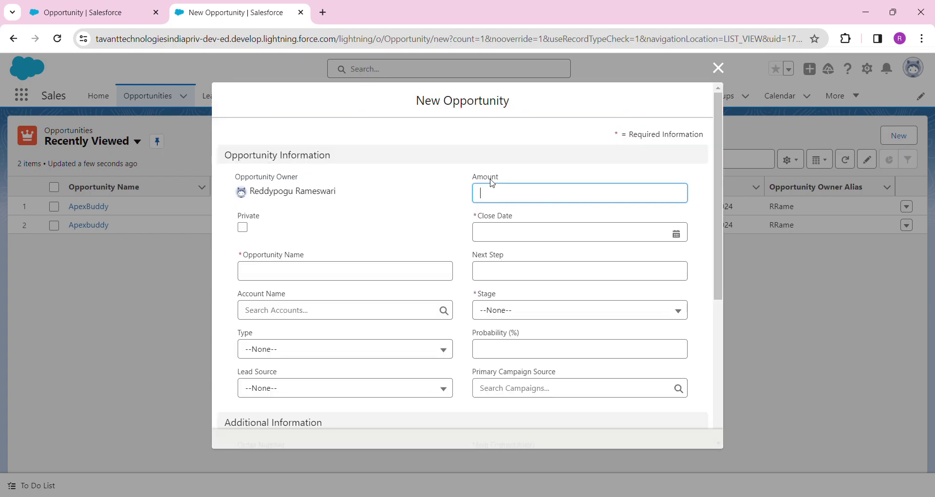
# - Save the new opportunity as ApexBuddy with close date 14/02/2024 and stage Prospecting, leaving Amount empty
pyautogui.click(338, 271)
pyautogui.write('ApexBuddy')
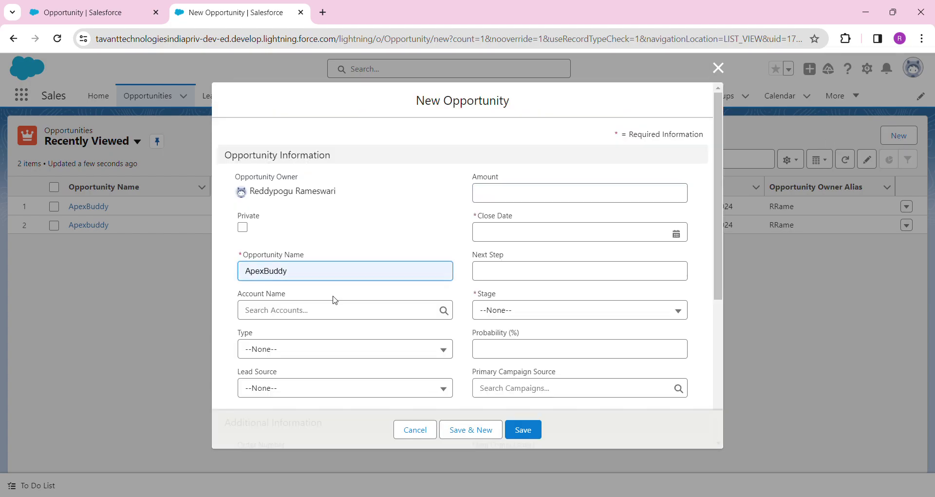
pyautogui.click(676, 235)
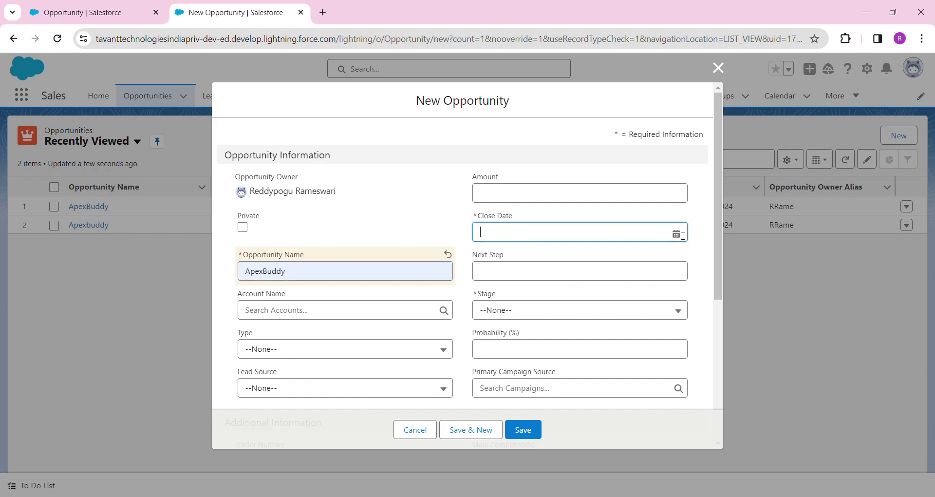
pyautogui.click(602, 349)
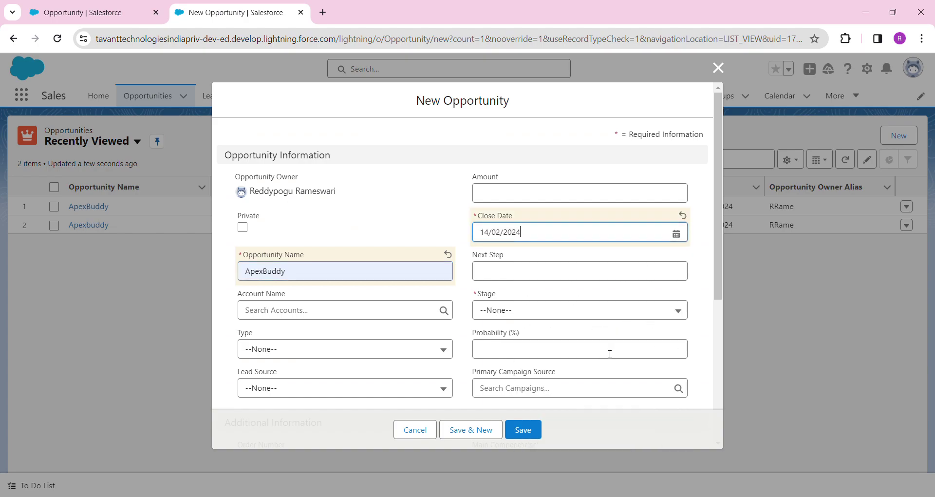
pyautogui.click(534, 311)
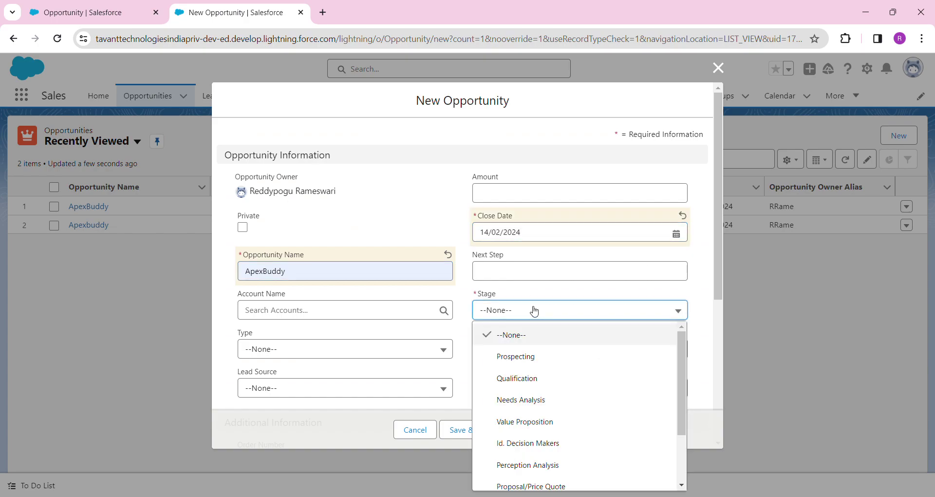
pyautogui.click(520, 363)
pyautogui.click(523, 430)
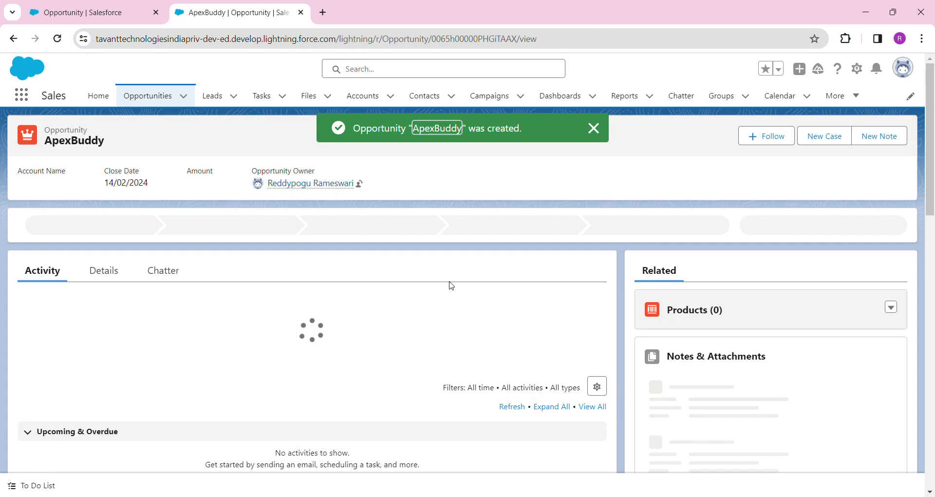
# - Change the new opportunity's stage to Qualification in its details and try to save with Amount empty
pyautogui.click(103, 271)
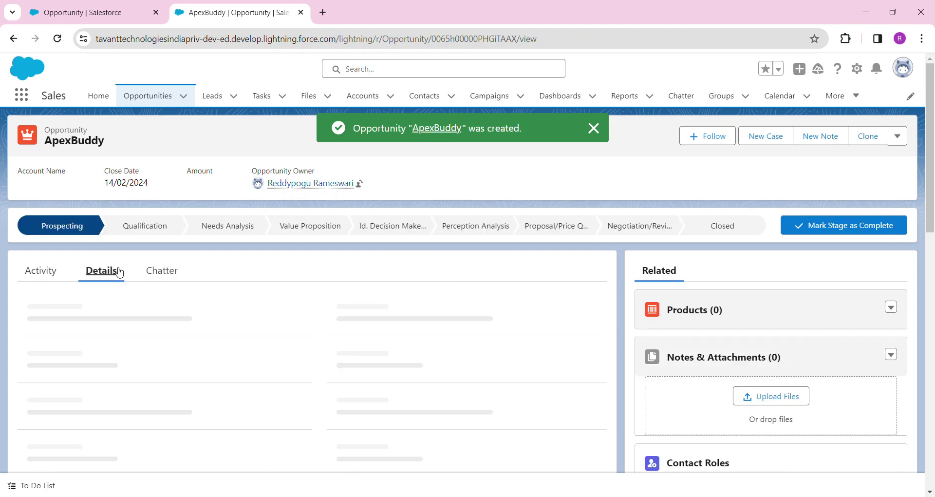
pyautogui.scroll(-2, 564, 326)
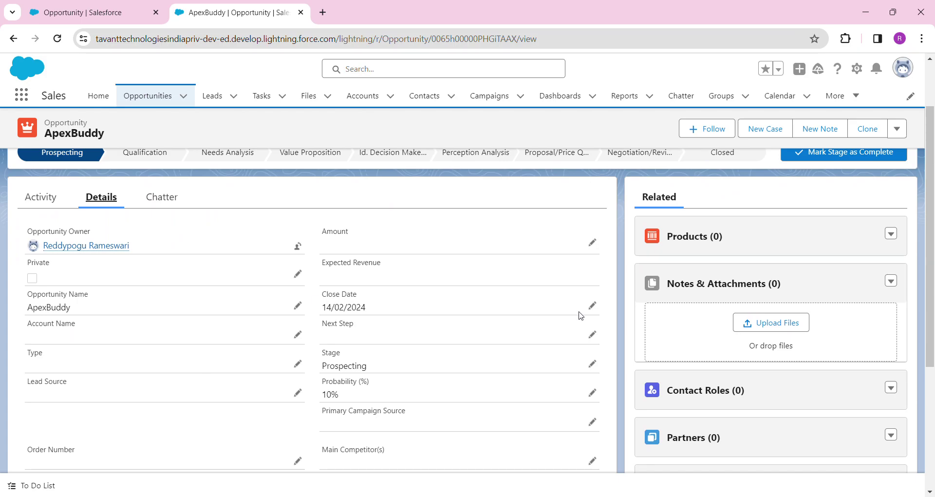
pyautogui.click(592, 364)
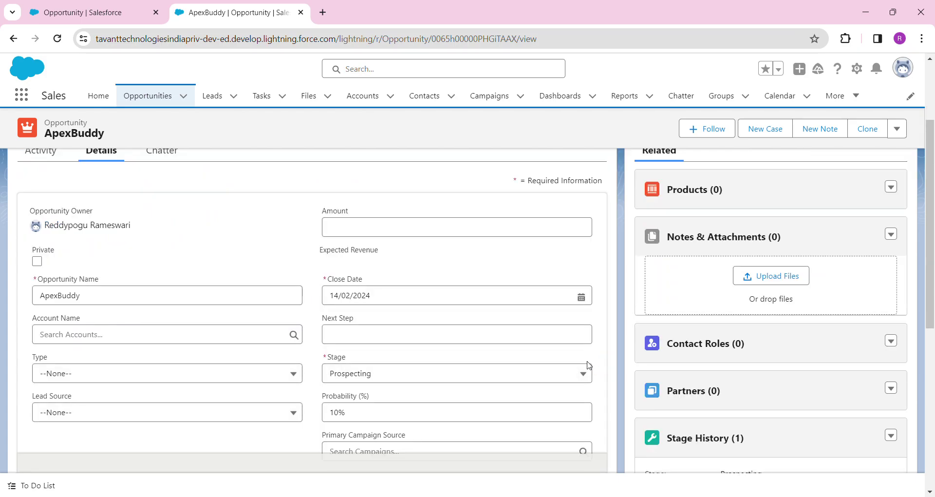
pyautogui.click(397, 373)
pyautogui.click(376, 249)
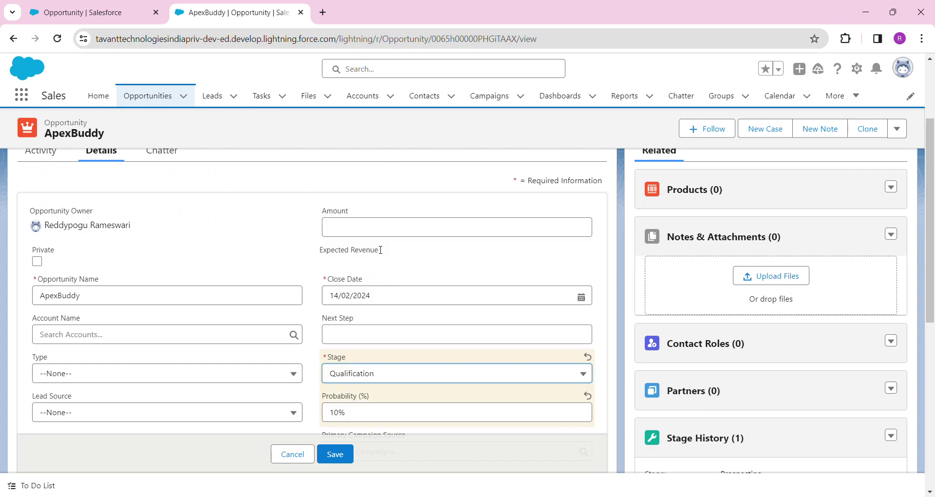
pyautogui.click(336, 454)
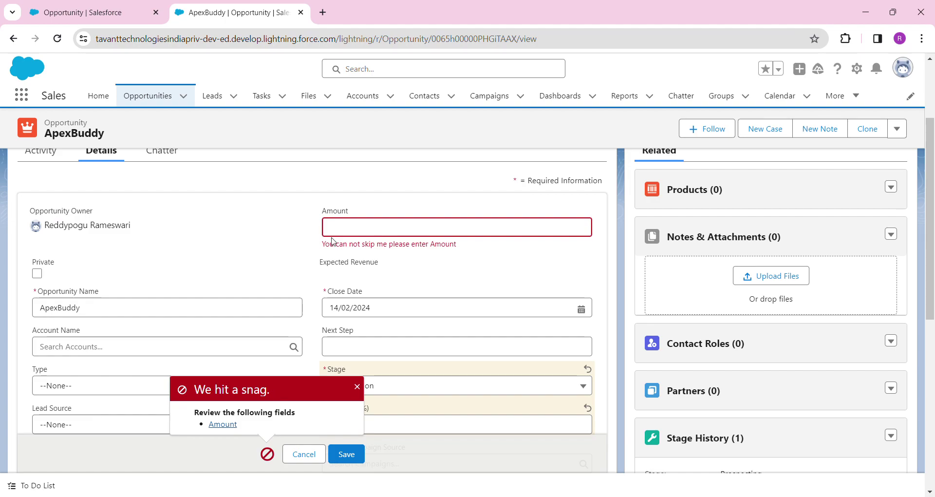
# - Review the Amount field's error text, set Amount to 2, and save the opportunity
pyautogui.moveTo(323, 250); pyautogui.dragTo(390, 249)
pyautogui.tripleClick(455, 246)
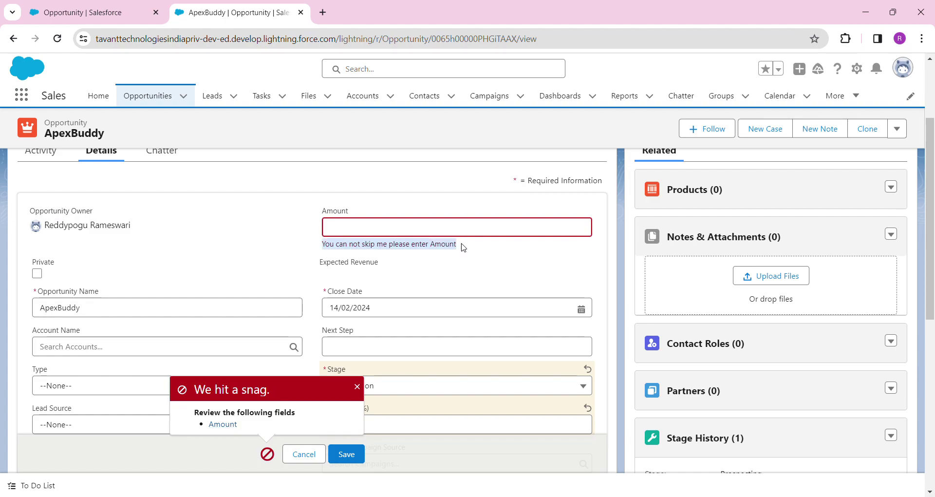
pyautogui.click(466, 247)
pyautogui.click(394, 227)
pyautogui.write('2')
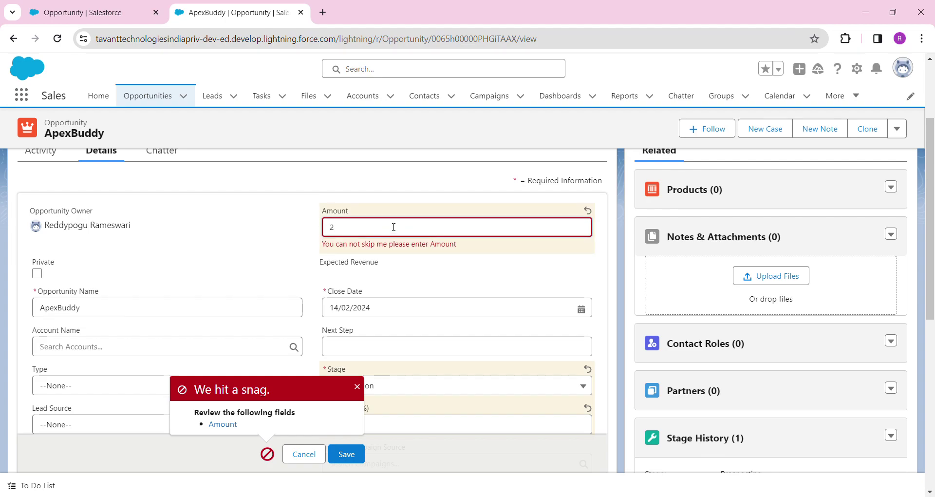
pyautogui.click(345, 453)
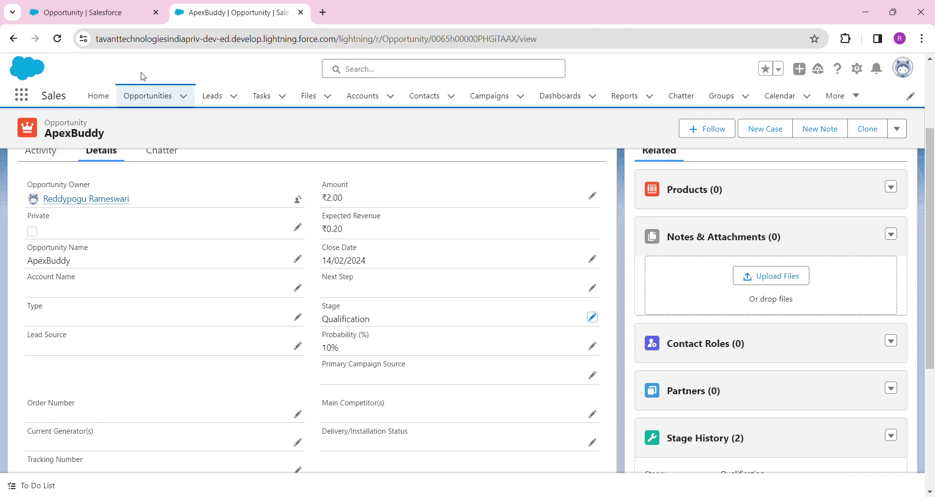
# - Return to Setup and review the RequireFiled rule's error condition formula
pyautogui.click(87, 10)
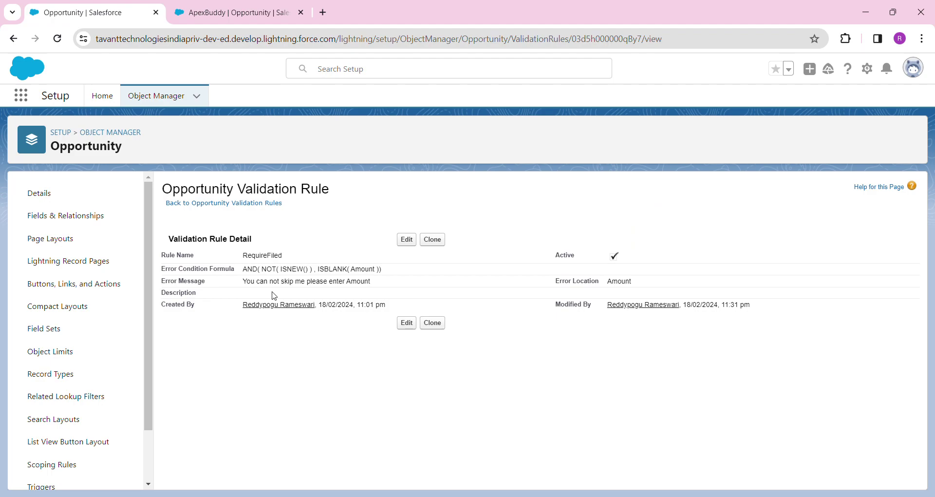
pyautogui.doubleClick(271, 273)
pyautogui.click(582, 223)
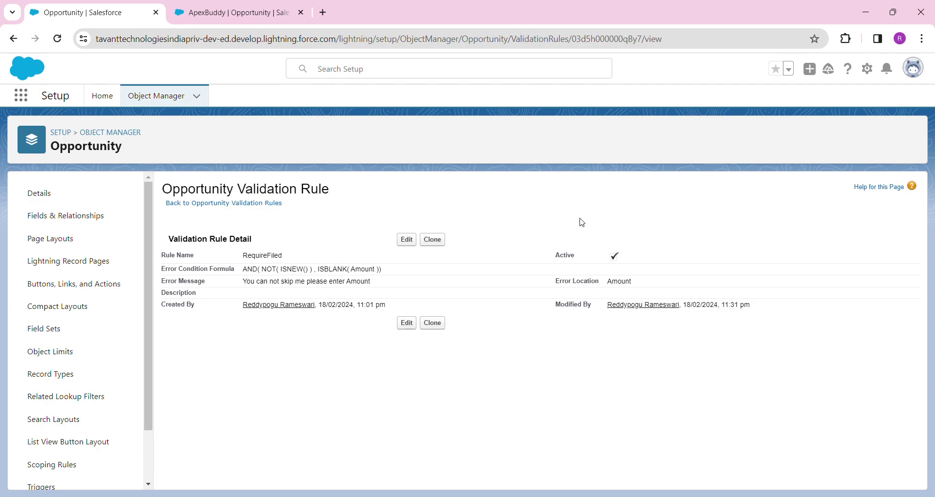